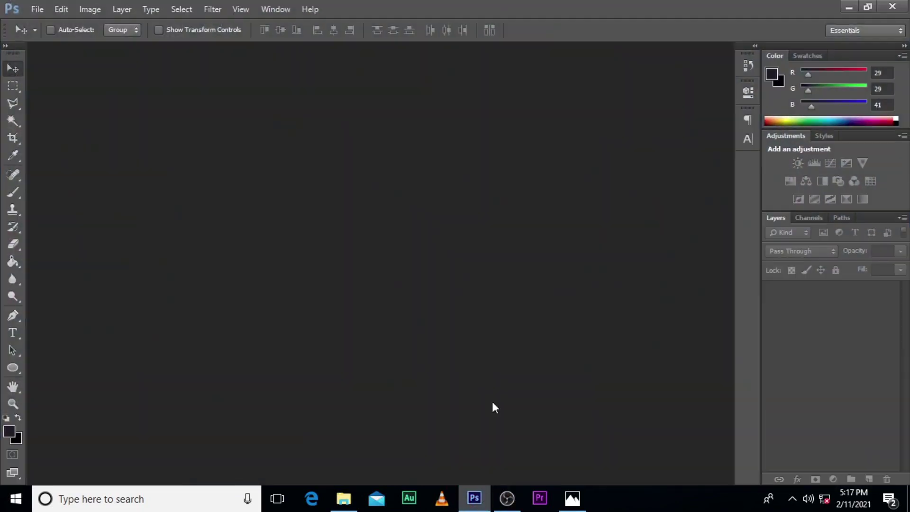
# Create a white 1000 × 1000 px, 72 ppi document named BIRTHDAY FLYER, keeping pixel units
pyautogui.hotkey('ctrl', 'n')
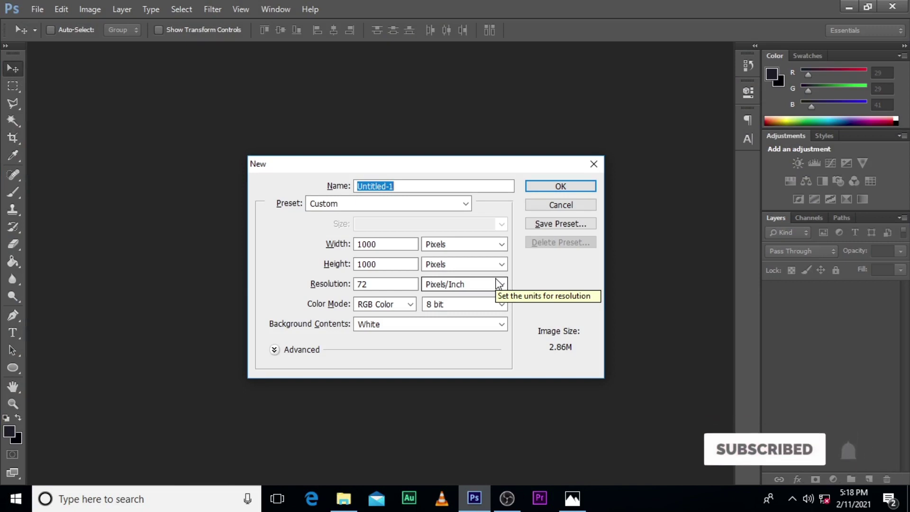
pyautogui.write('Bl')
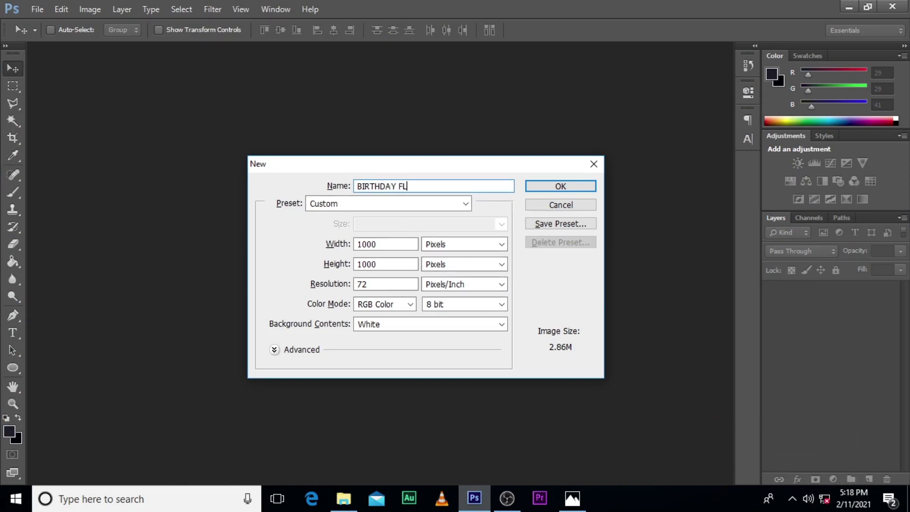
pyautogui.click(453, 244)
pyautogui.click(451, 244)
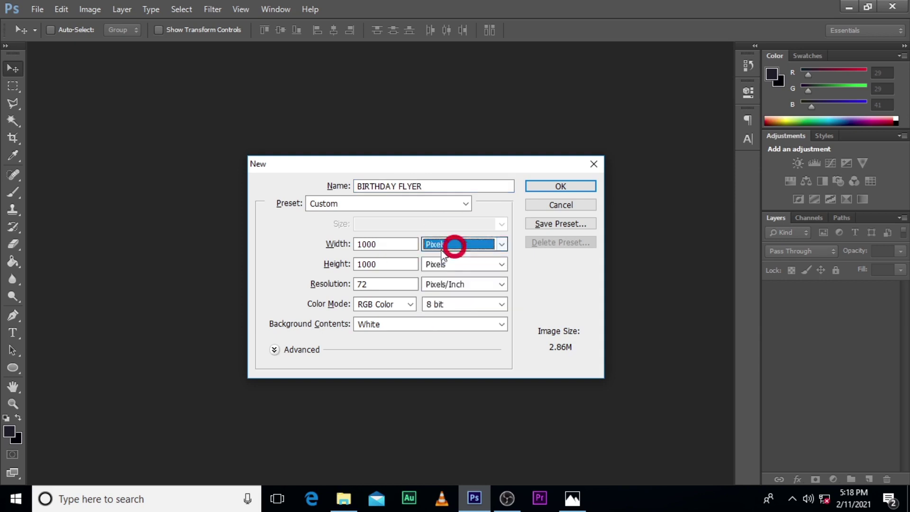
pyautogui.click(391, 261)
pyautogui.click(452, 264)
pyautogui.click(449, 265)
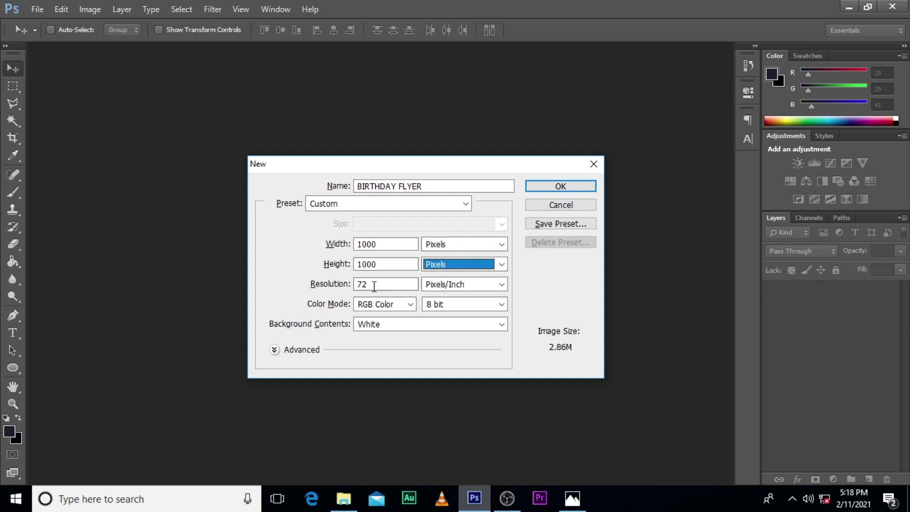
pyautogui.click(545, 189)
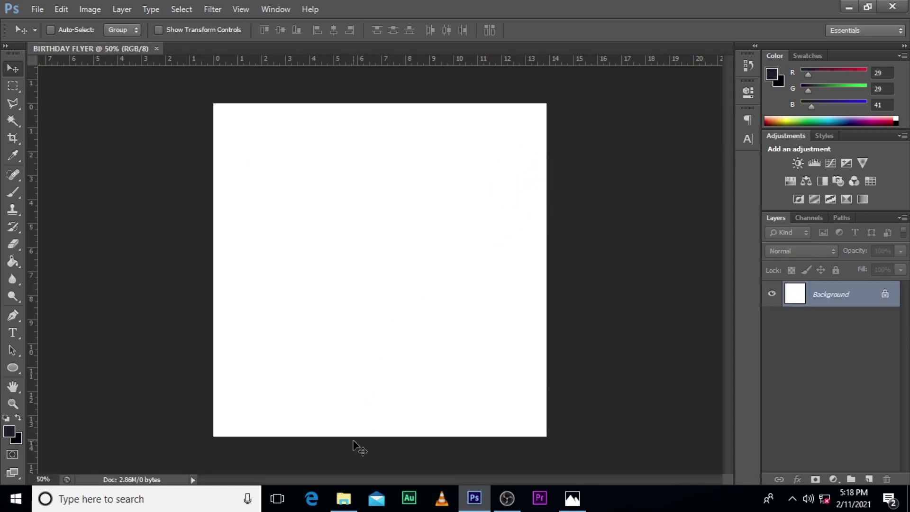
# Drop the portrait photo onto the canvas, scale it to fill the square, and add Layer 1 above
pyautogui.click(343, 498)
pyautogui.moveTo(197, 164); pyautogui.dragTo(442, 325)
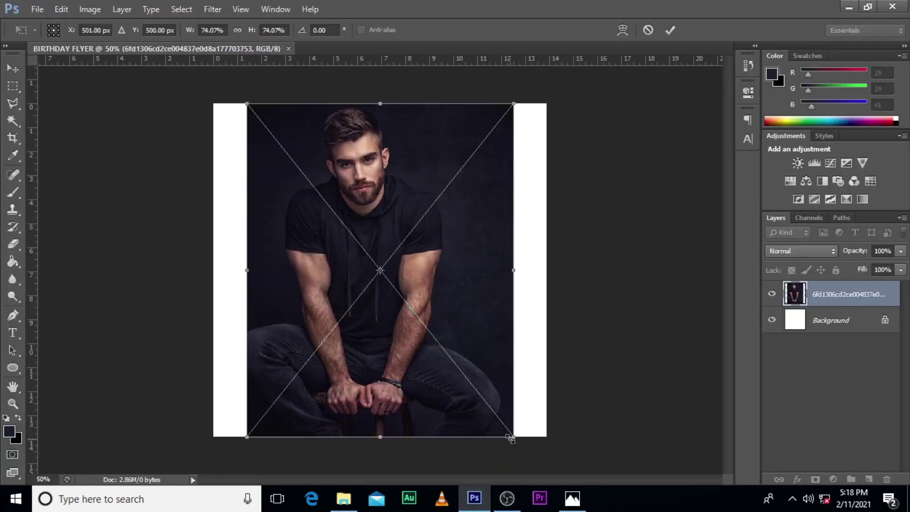
pyautogui.moveTo(511, 439); pyautogui.dragTo(564, 488)
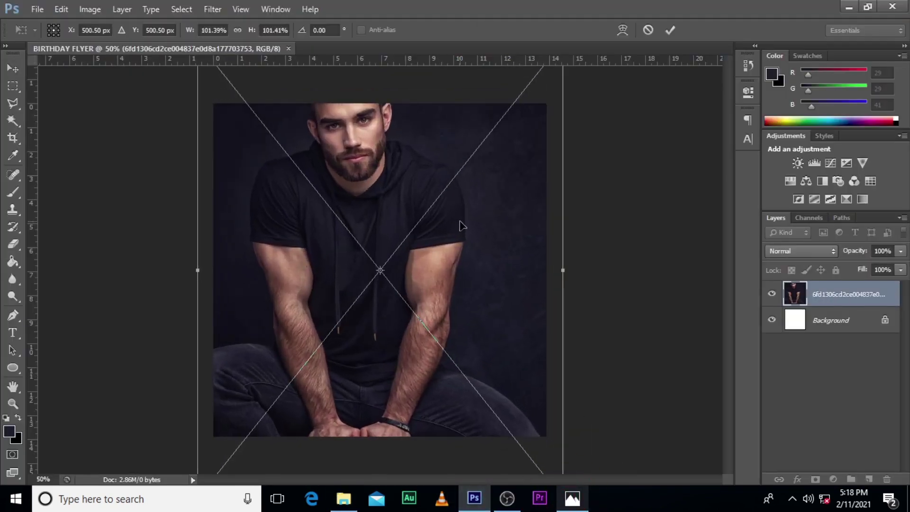
pyautogui.moveTo(461, 215); pyautogui.dragTo(473, 273)
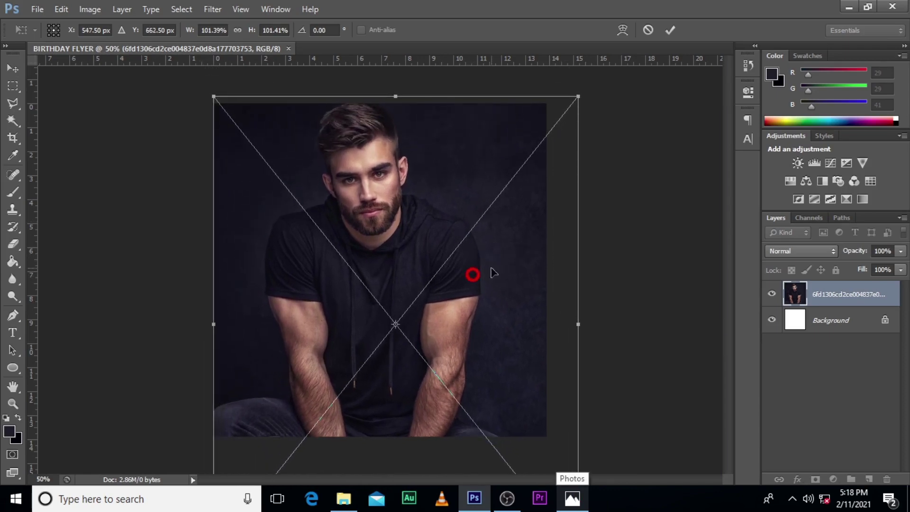
pyautogui.moveTo(578, 95); pyautogui.dragTo(553, 105)
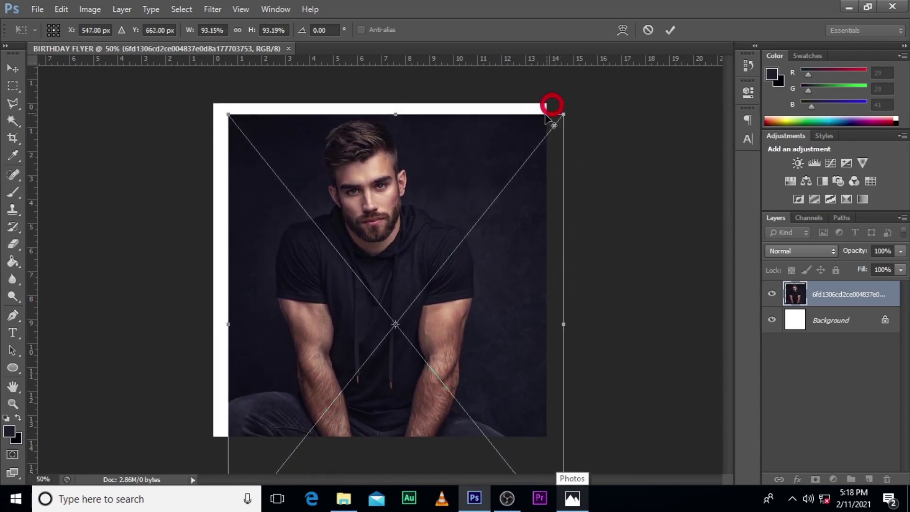
pyautogui.moveTo(474, 222); pyautogui.dragTo(457, 220)
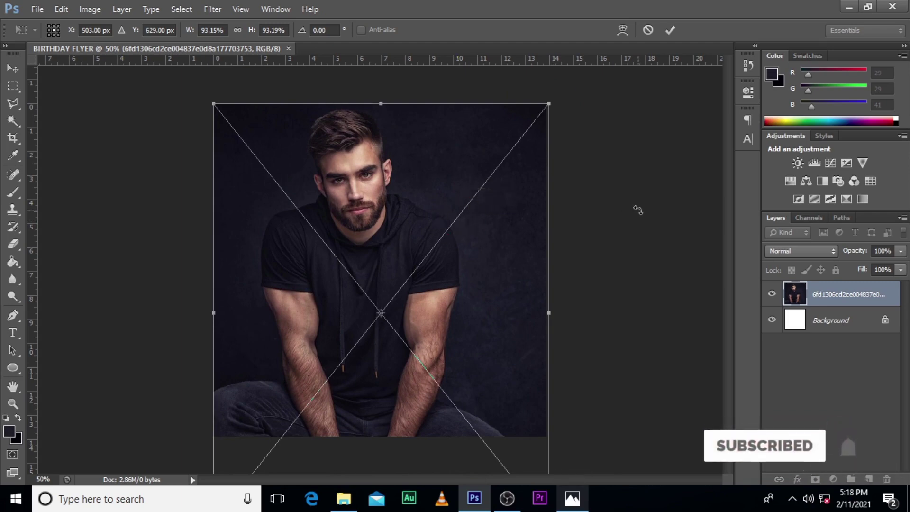
pyautogui.press('Return')
pyautogui.click(869, 479)
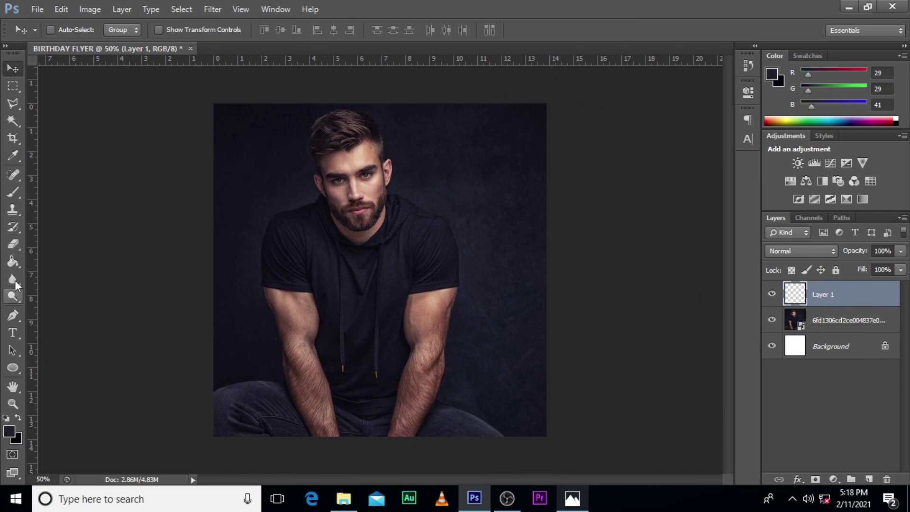
# Paint dark navy over the body with a large soft brush and set the layer opacity to 69%
pyautogui.click(13, 192)
pyautogui.click(69, 29)
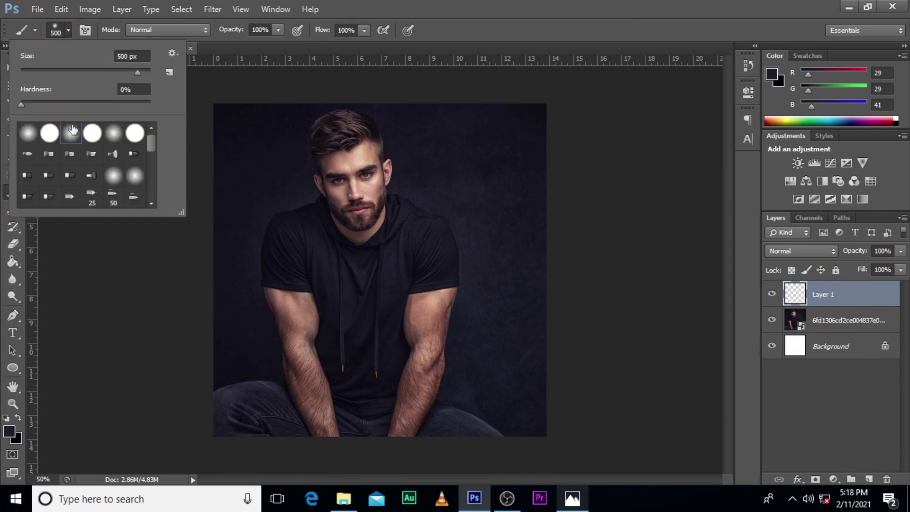
pyautogui.click(68, 28)
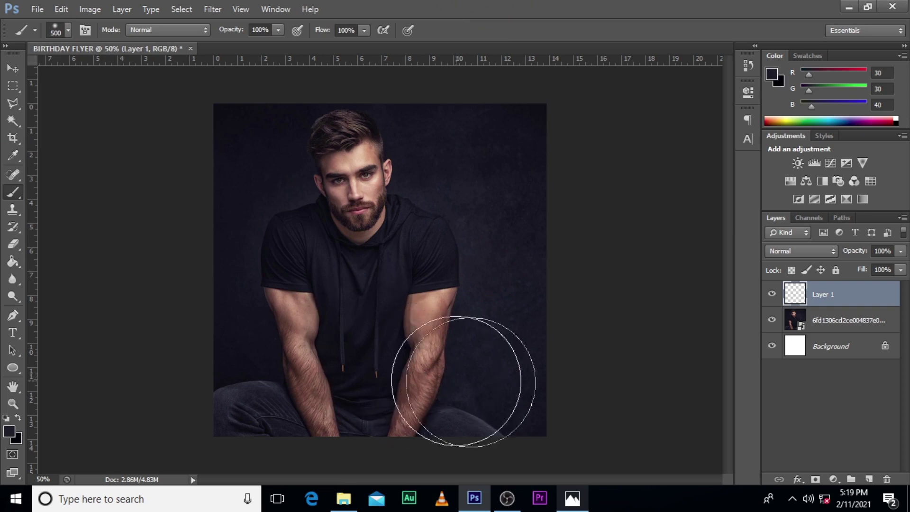
pyautogui.moveTo(459, 382)
pyautogui.mouseDown()
pyautogui.moveTo(219, 427)
pyautogui.moveTo(523, 374)
pyautogui.moveTo(514, 364)
pyautogui.moveTo(233, 346)
pyautogui.moveTo(236, 325)
pyautogui.moveTo(514, 316)
pyautogui.moveTo(502, 347)
pyautogui.moveTo(297, 389)
pyautogui.moveTo(289, 436)
pyautogui.moveTo(681, 382)
pyautogui.mouseUp()
pyautogui.click(900, 251)
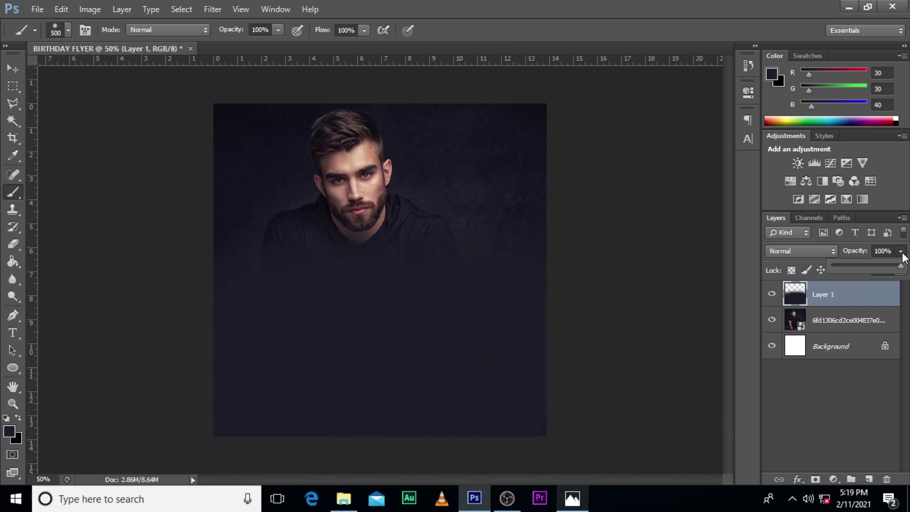
pyautogui.moveTo(900, 266); pyautogui.dragTo(880, 273)
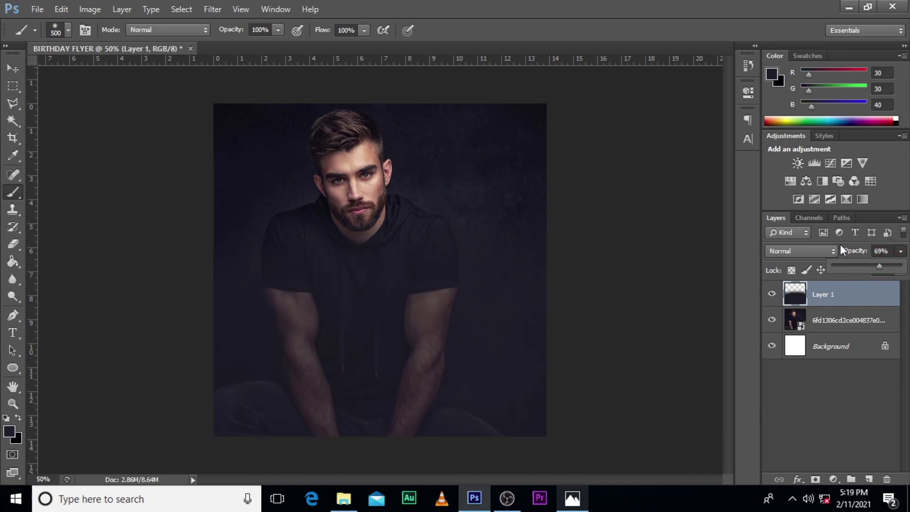
# Group the overlay with the photo layer and rename the group 'image'
pyautogui.keyDown('shift'); pyautogui.click(848, 321); pyautogui.keyUp('shift')
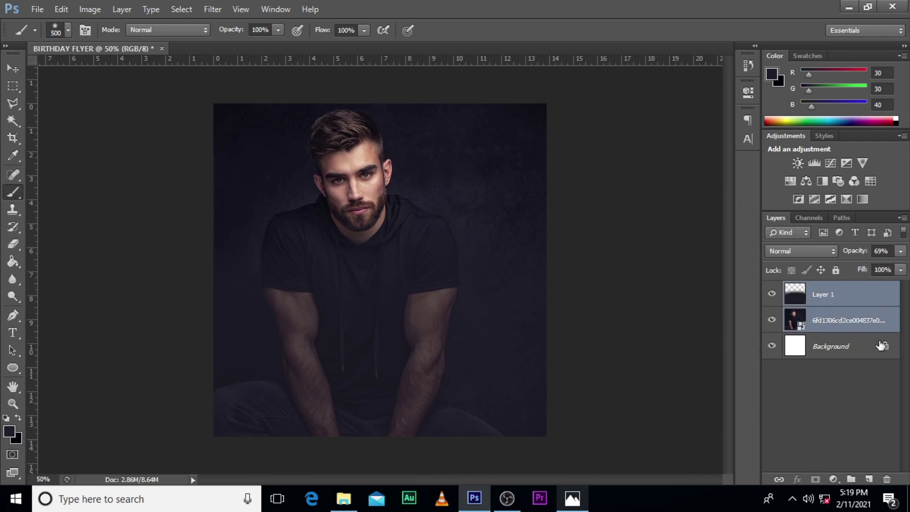
pyautogui.hotkey('ctrl', 'g')
pyautogui.doubleClick(821, 289)
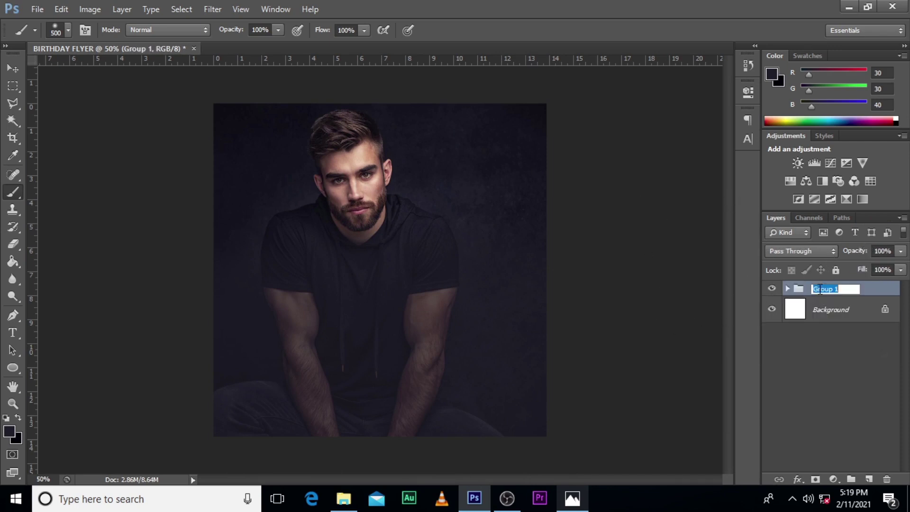
pyautogui.press('BackSpace')
pyautogui.write('image')
pyautogui.press('Return')
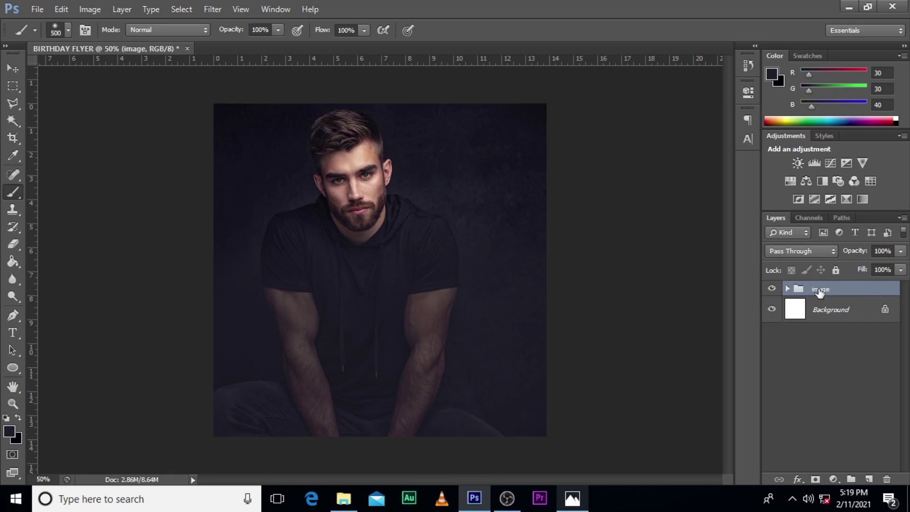
pyautogui.press('t')
pyautogui.click(371, 348)
# Type the 'Happy birthday' text line and colour it white
pyautogui.write('Happy')
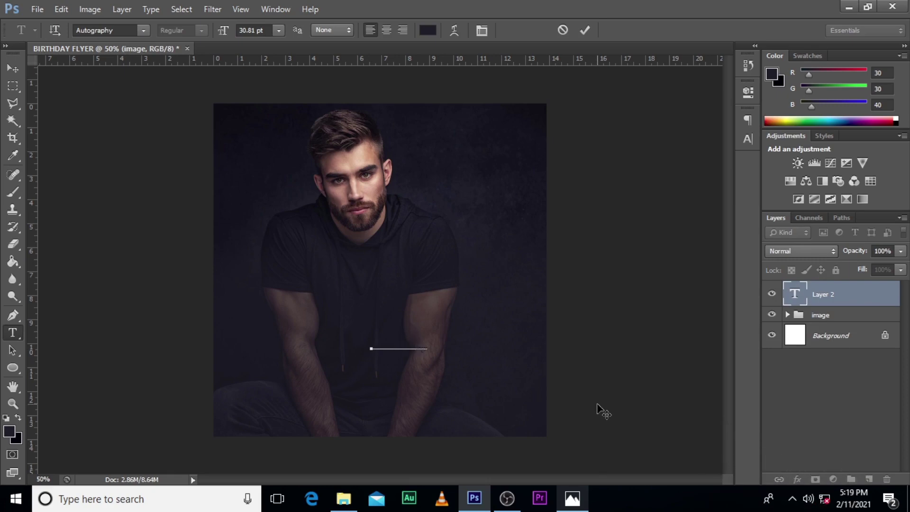
pyautogui.click(813, 304)
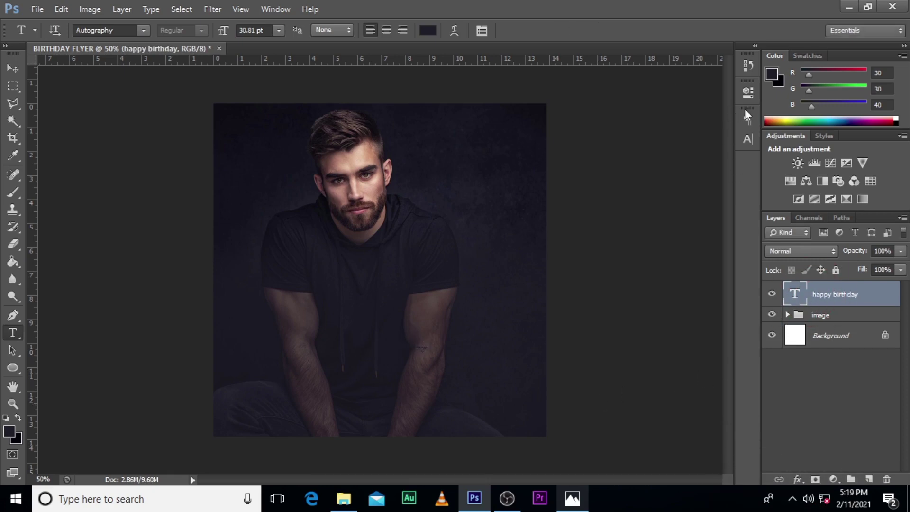
pyautogui.click(750, 141)
pyautogui.click(696, 192)
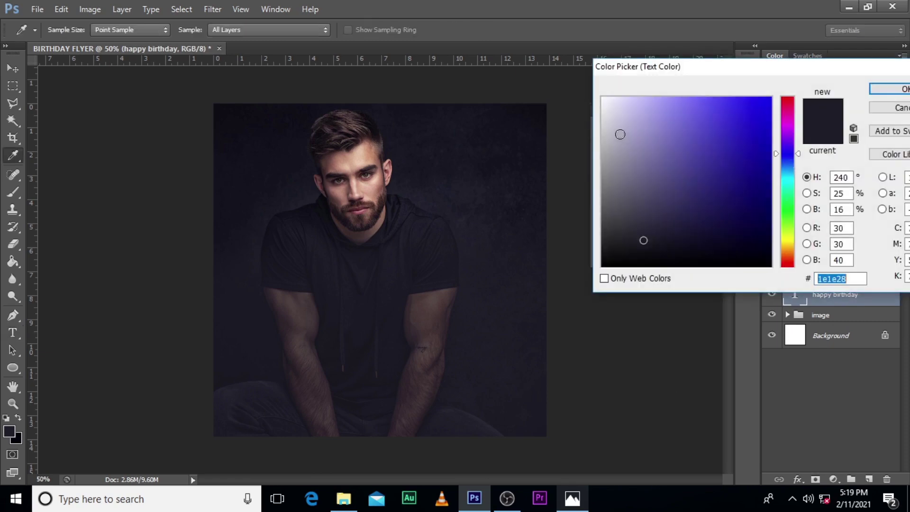
pyautogui.moveTo(618, 131); pyautogui.dragTo(585, 76)
pyautogui.click(891, 89)
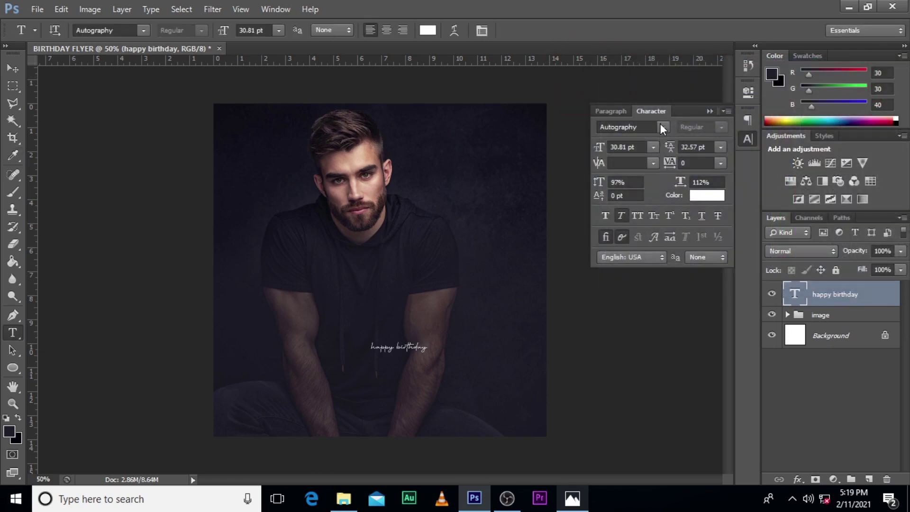
# Set the birthday text to the Impact font in all capitals
pyautogui.click(662, 126)
pyautogui.moveTo(807, 191); pyautogui.dragTo(807, 268)
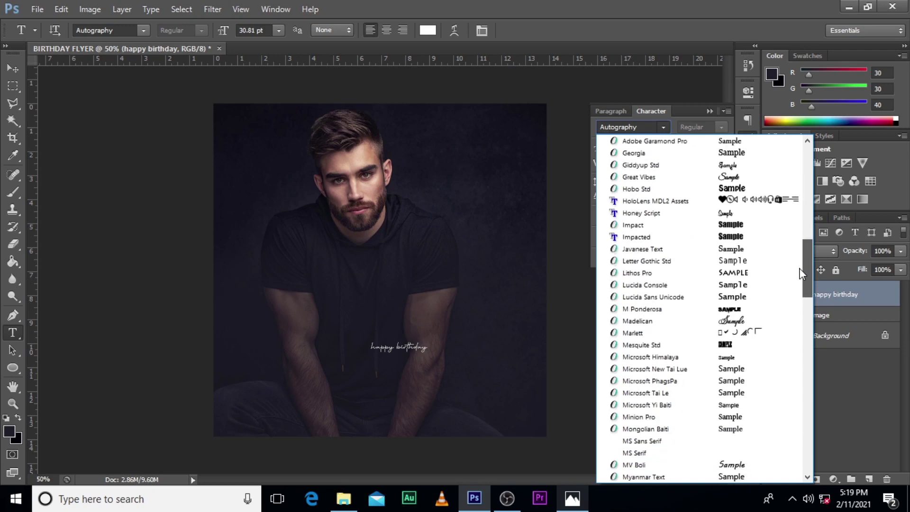
pyautogui.click(660, 226)
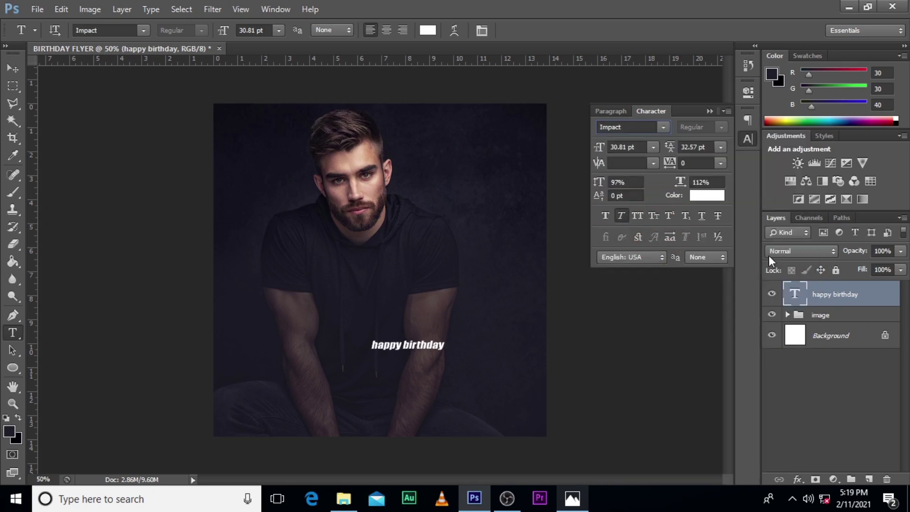
pyautogui.click(638, 215)
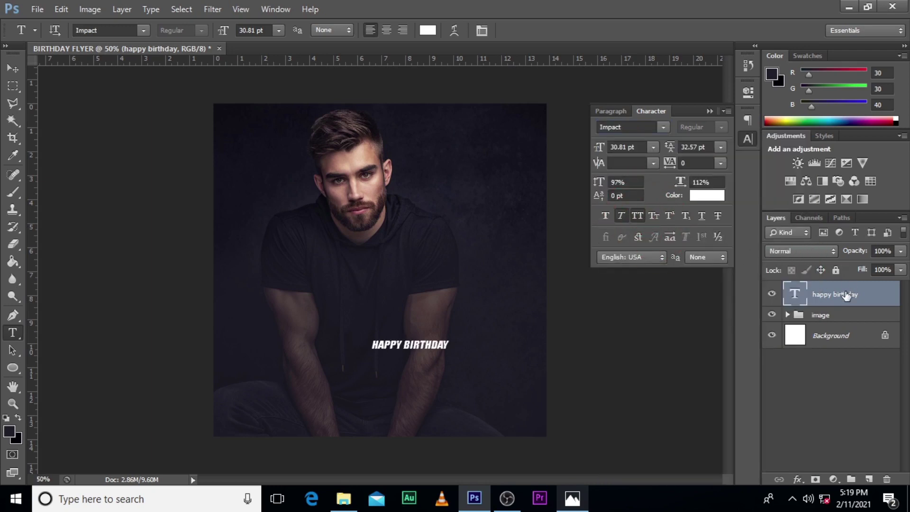
pyautogui.hotkey('ctrl', 't')
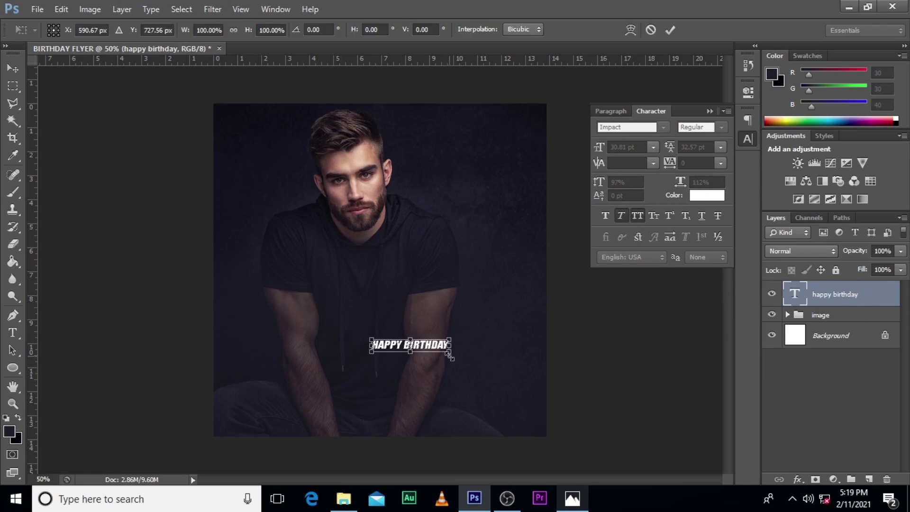
# Enlarge HAPPY BIRTHDAY to about 384% and reposition it across the canvas
pyautogui.moveTo(451, 355)
pyautogui.mouseDown()
pyautogui.moveTo(552, 382)
pyautogui.moveTo(559, 372)
pyautogui.moveTo(439, 360)
pyautogui.mouseUp()
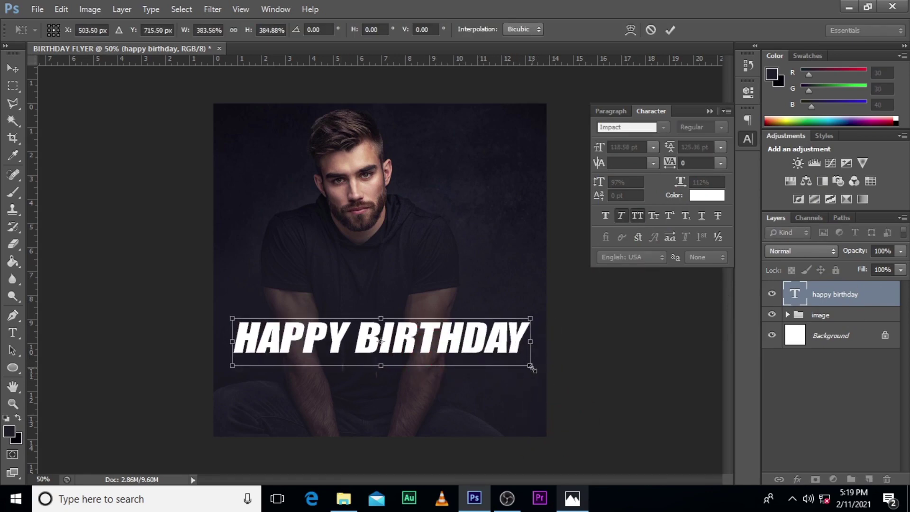
pyautogui.moveTo(531, 367); pyautogui.dragTo(486, 356)
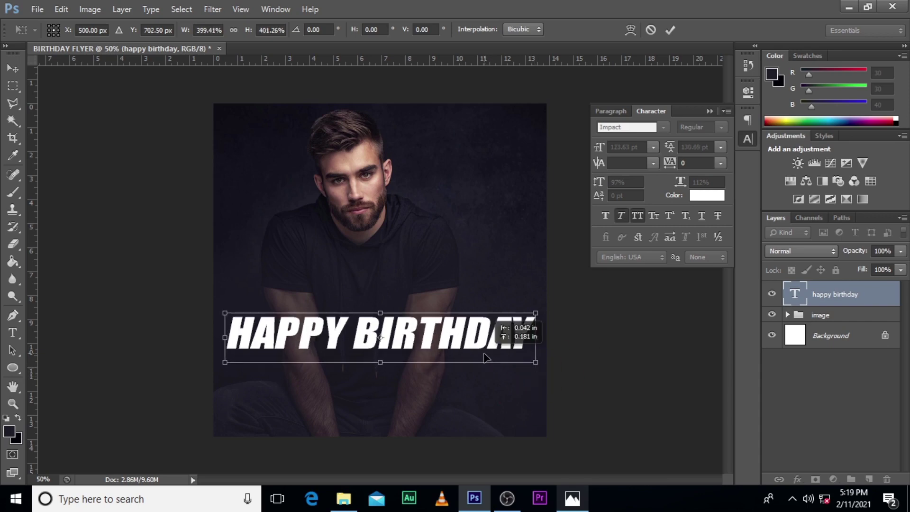
pyautogui.press('Return')
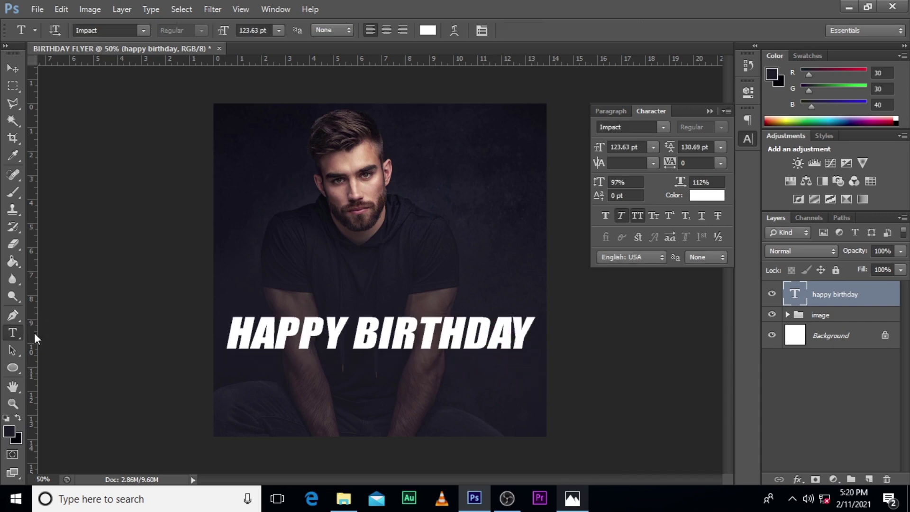
# Add a vertical guide down the canvas centre and align the title against it
pyautogui.moveTo(35, 338); pyautogui.dragTo(389, 341)
pyautogui.hotkey('ctrl', 't')
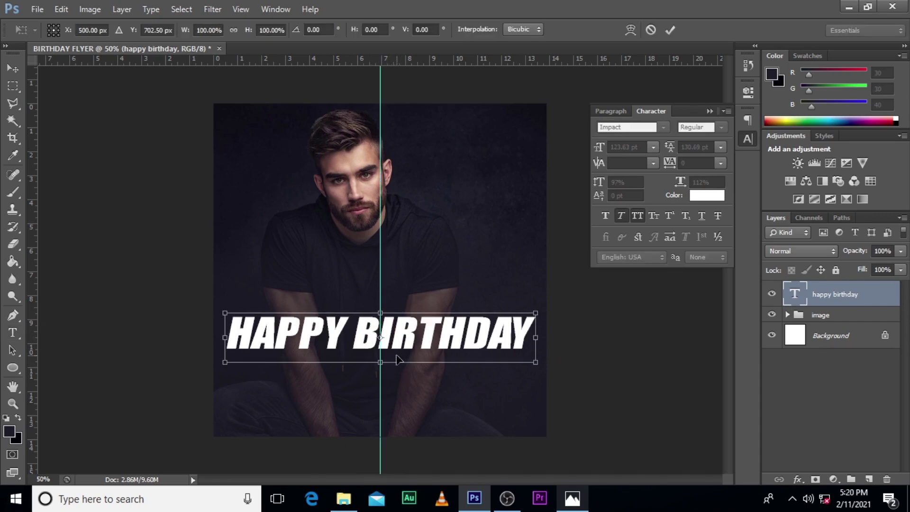
pyautogui.press('Return')
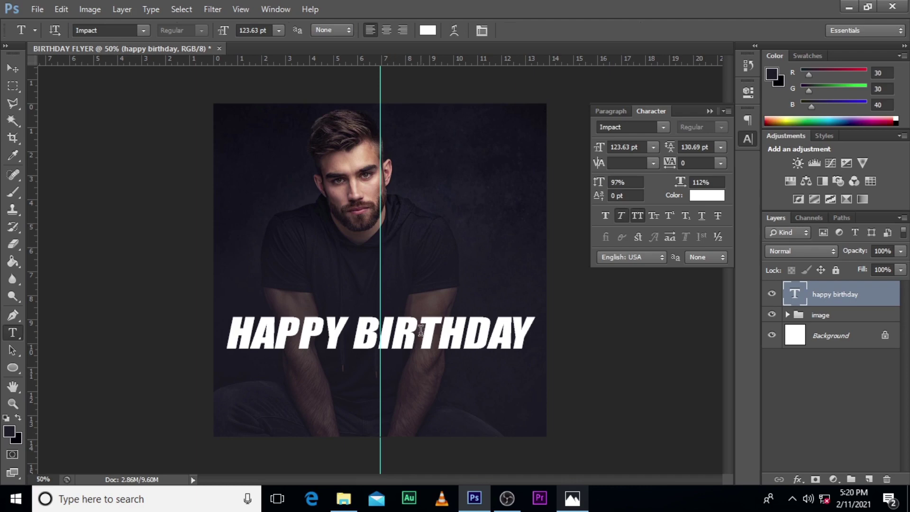
# Duplicate the HAPPY BIRTHDAY text layer and move the copy straight down below the original
pyautogui.hotkey('ctrl', 'j')
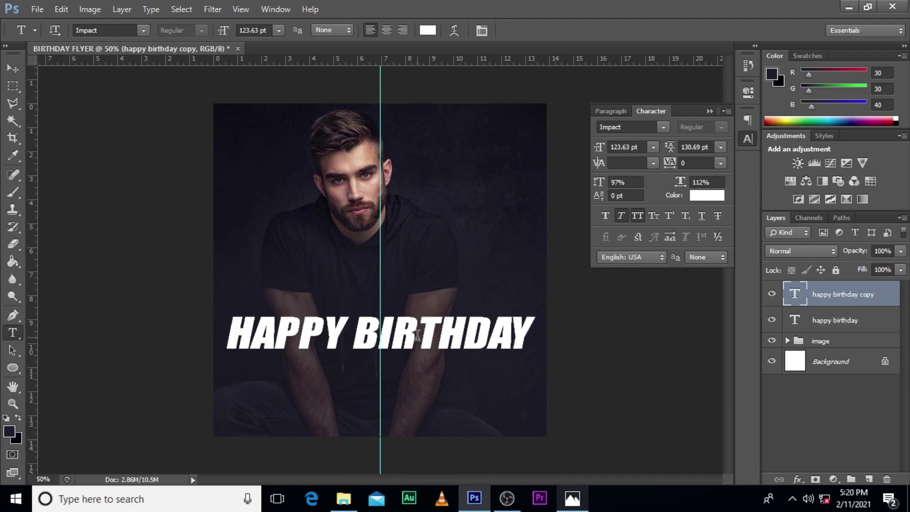
pyautogui.press('v')
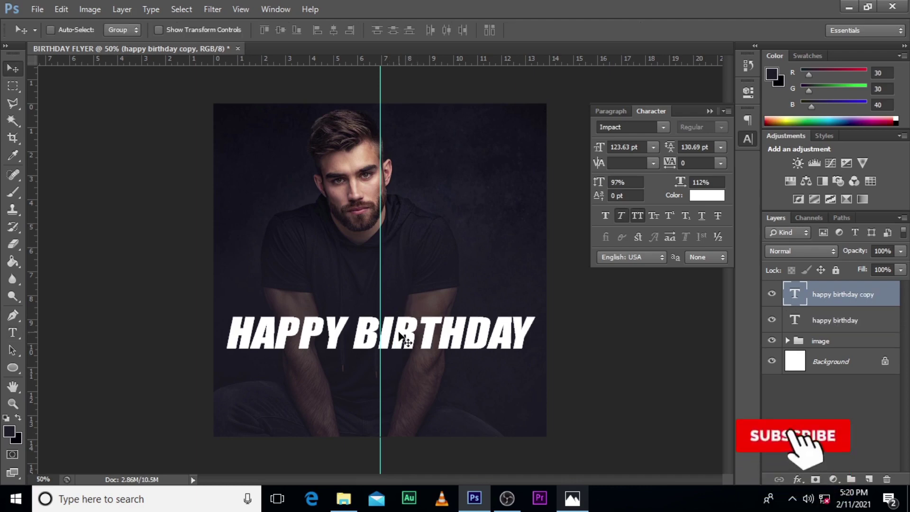
pyautogui.moveTo(399, 335); pyautogui.dragTo(394, 377)
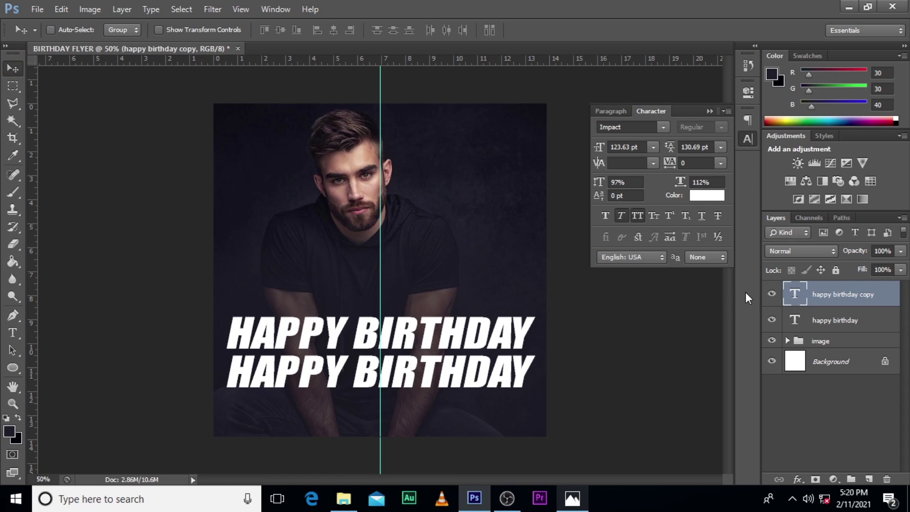
# Retype the lower copy as the celebrant's title and name and commit the text
pyautogui.doubleClick(793, 295)
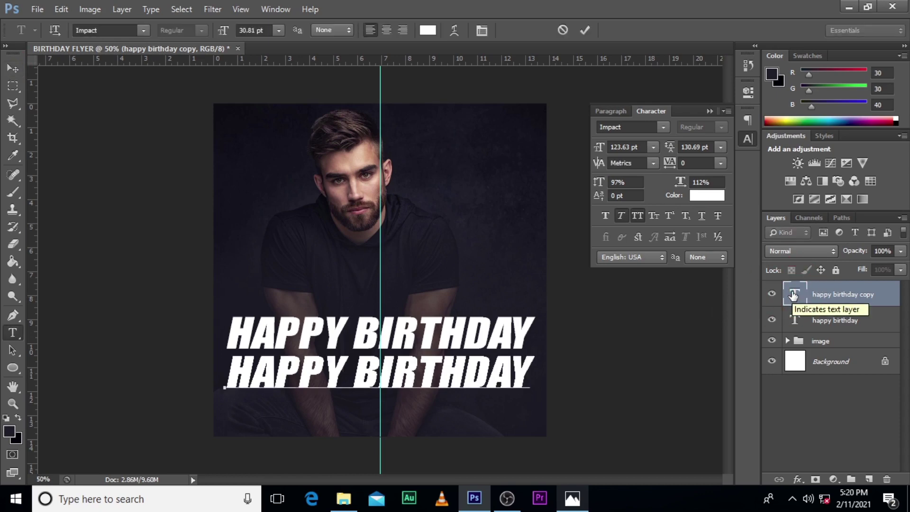
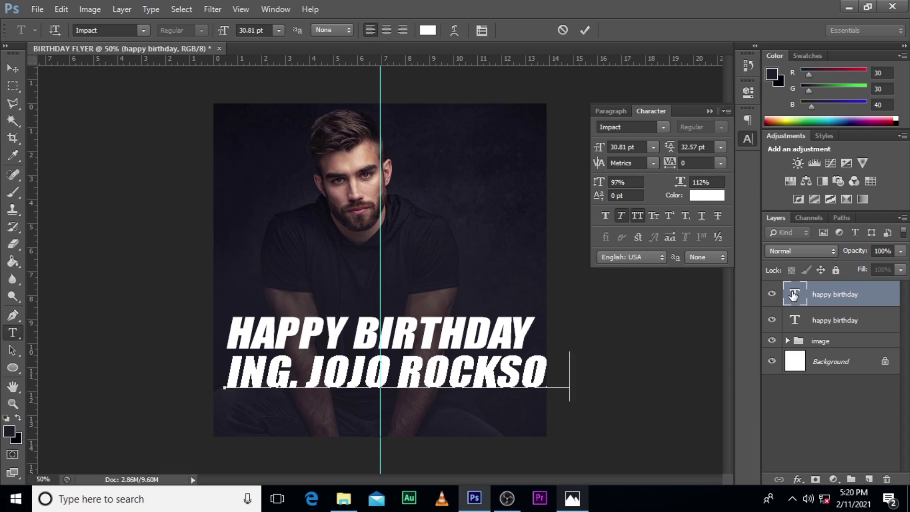
pyautogui.hotkey('ctrl', 'Return')
pyautogui.hotkey('ctrl', 't')
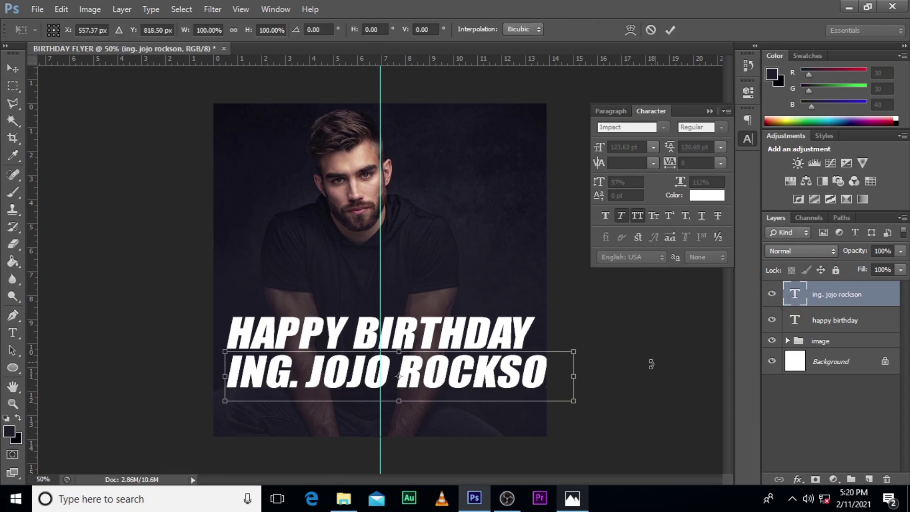
# Scale the name line to about 69% and move it just under HAPPY BIRTHDAY
pyautogui.moveTo(571, 402); pyautogui.dragTo(523, 393)
pyautogui.moveTo(470, 384); pyautogui.dragTo(449, 375)
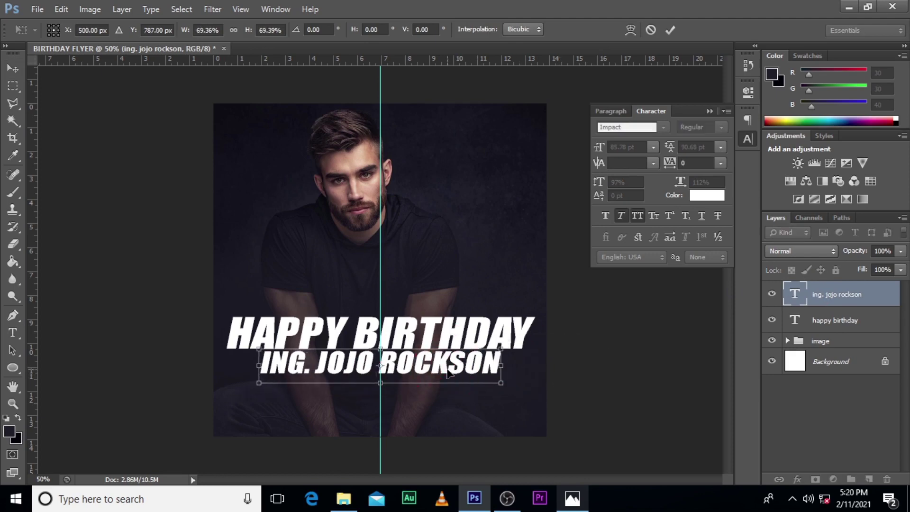
pyautogui.press('Return')
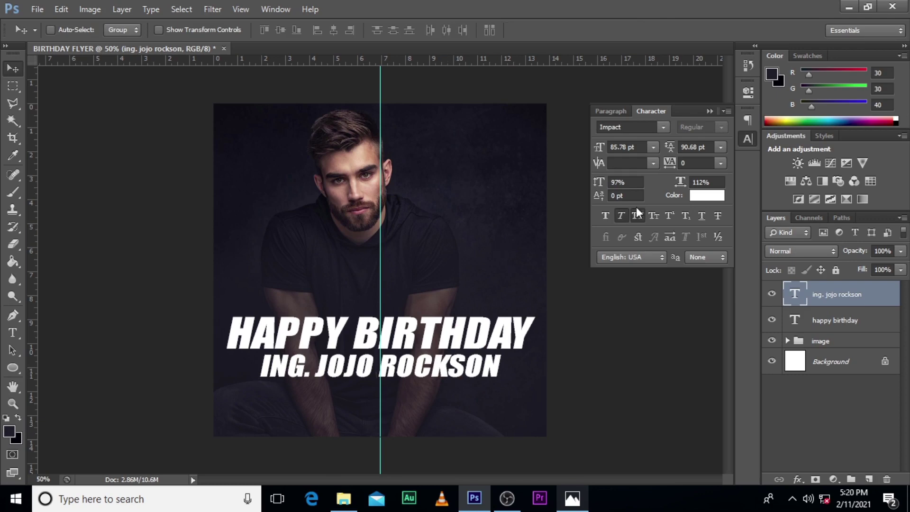
# Set the name text colour to yellow hex f4d441
pyautogui.click(715, 203)
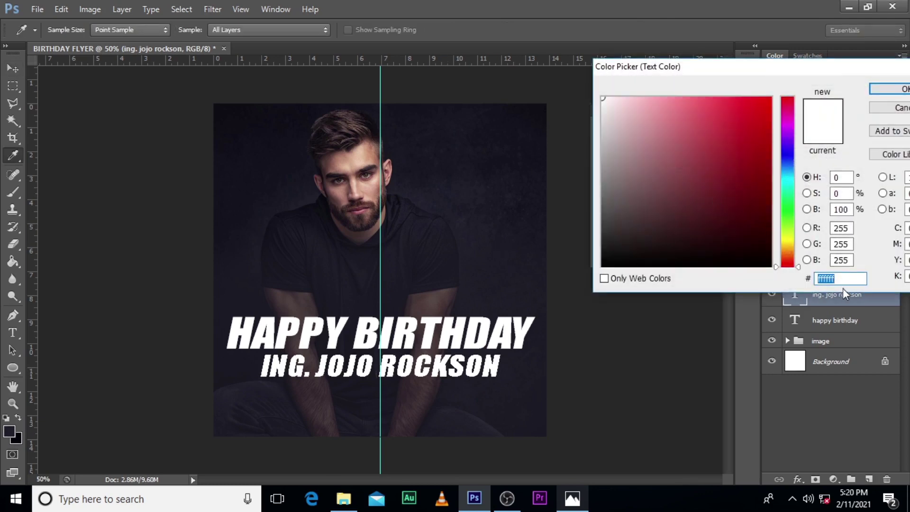
pyautogui.write('f')
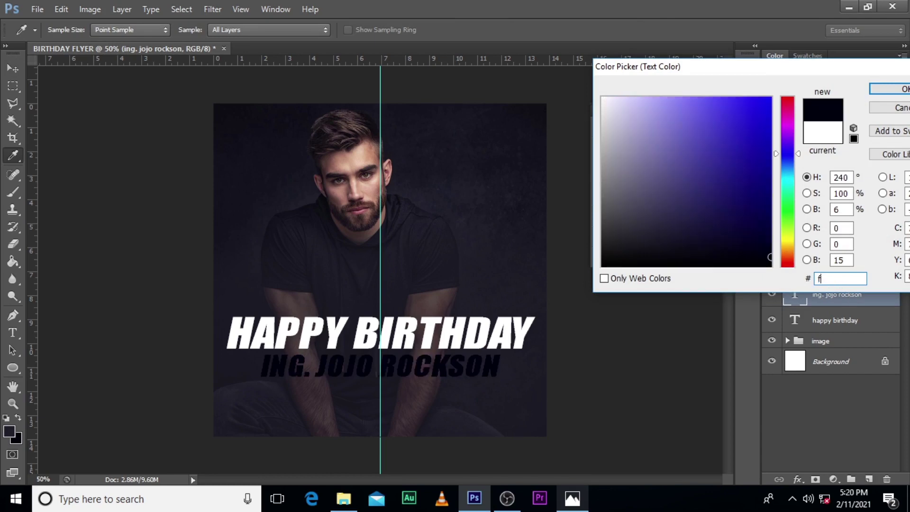
pyautogui.write('4d')
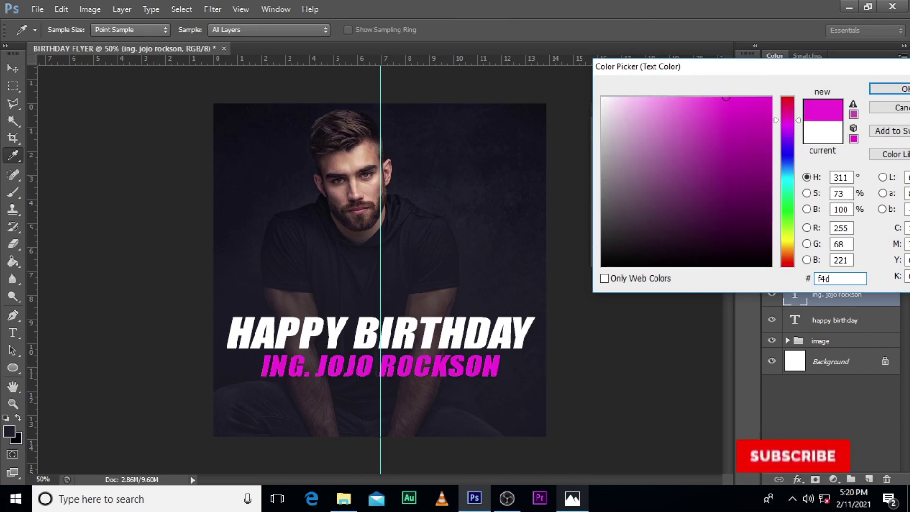
pyautogui.write('441')
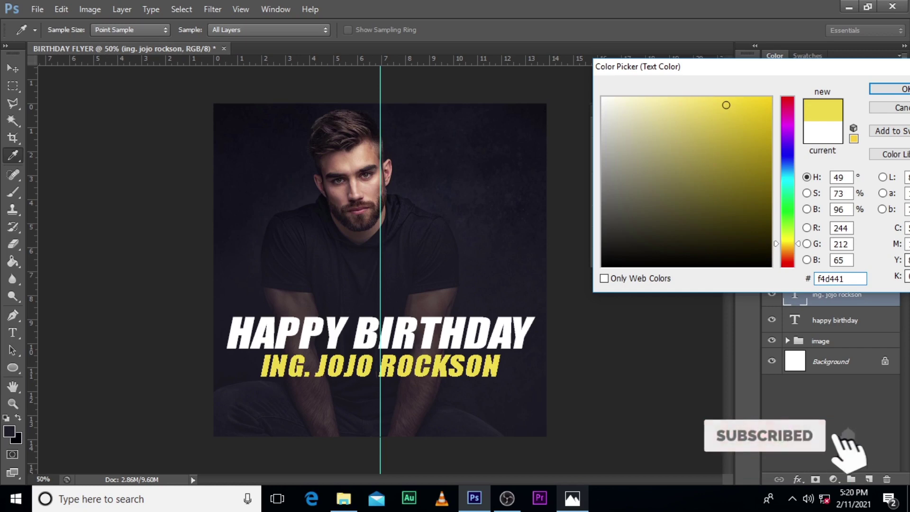
pyautogui.click(880, 91)
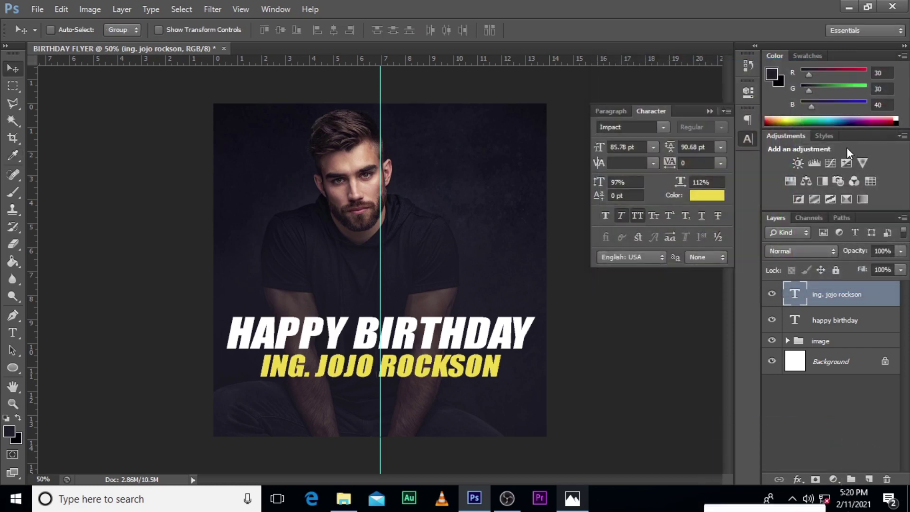
# Add the subtitle 'God Bless You For Your Hardwork' below the name with All Caps turned off
pyautogui.press('t')
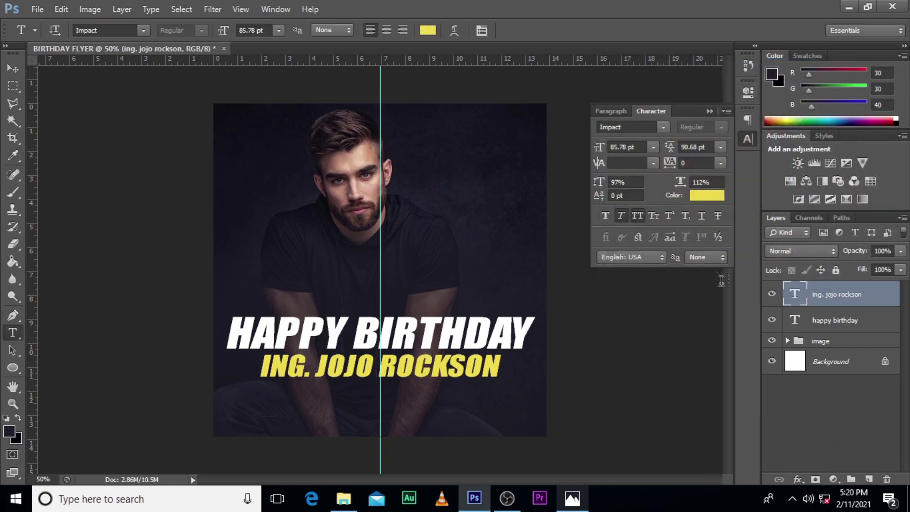
pyautogui.click(274, 412)
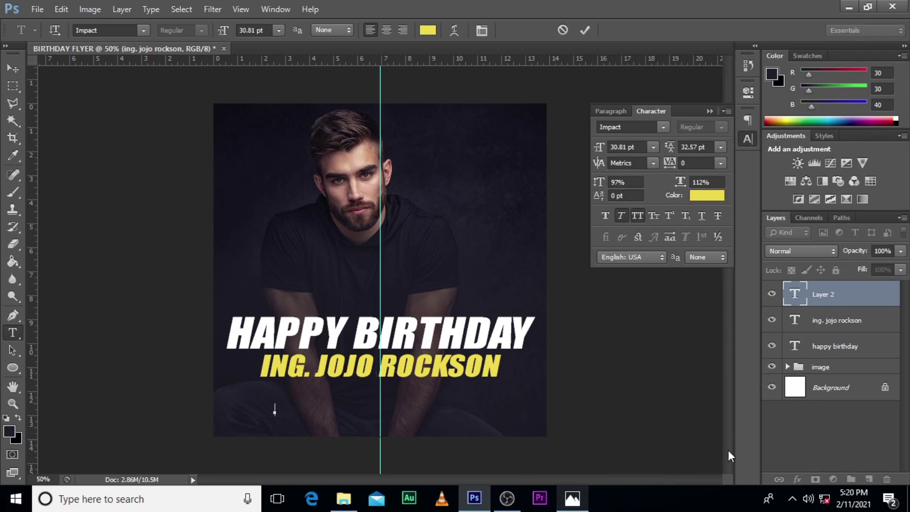
pyautogui.write('god bles')
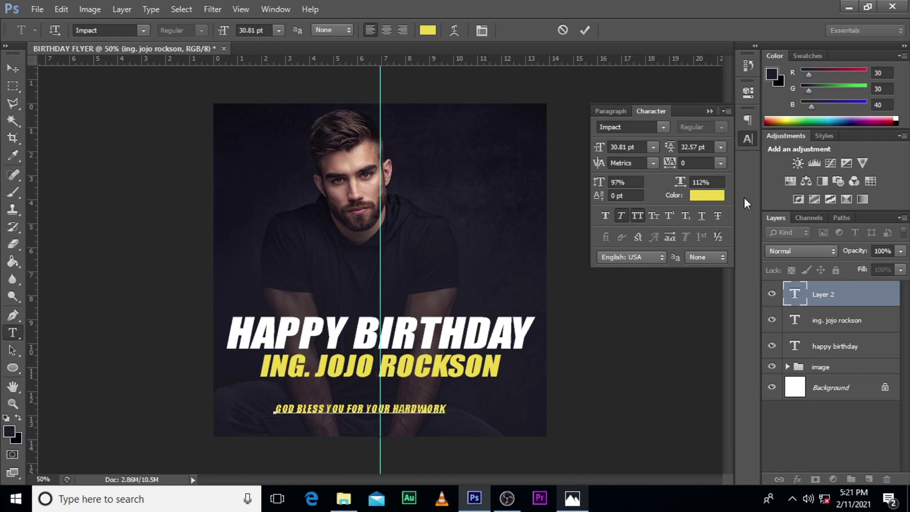
pyautogui.click(811, 293)
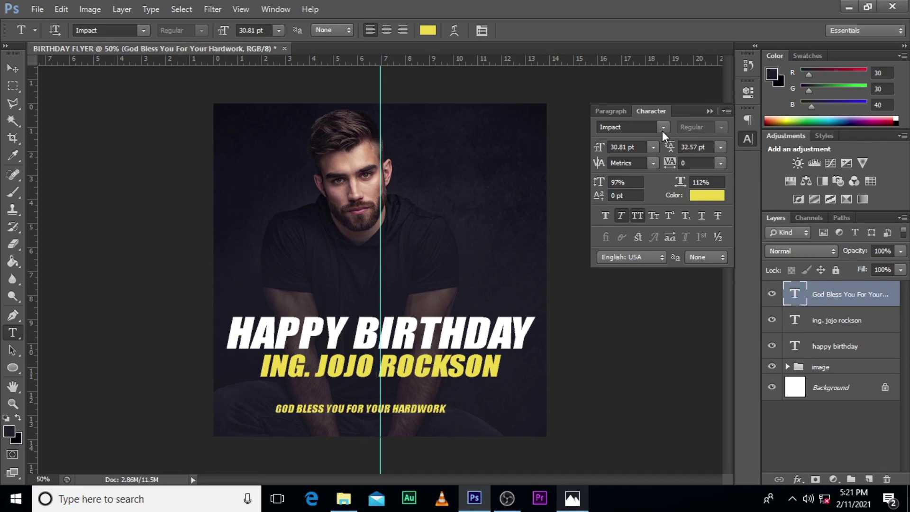
pyautogui.click(638, 214)
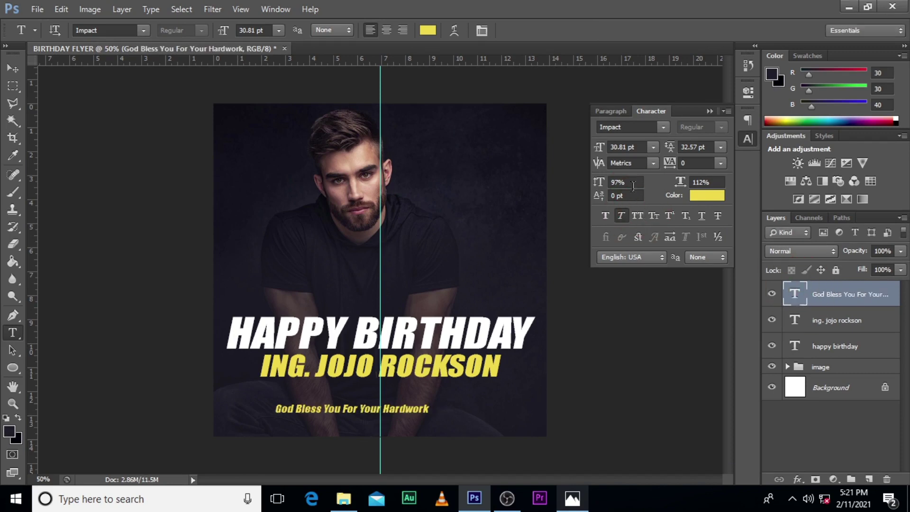
# Change the subtitle font to Photograph Signature after briefly trying Barnett
pyautogui.click(662, 128)
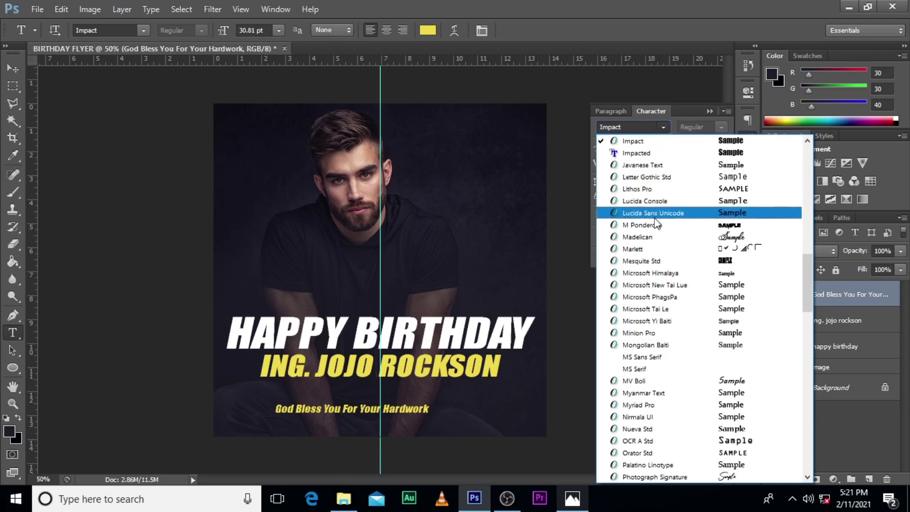
pyautogui.moveTo(807, 290); pyautogui.dragTo(807, 125)
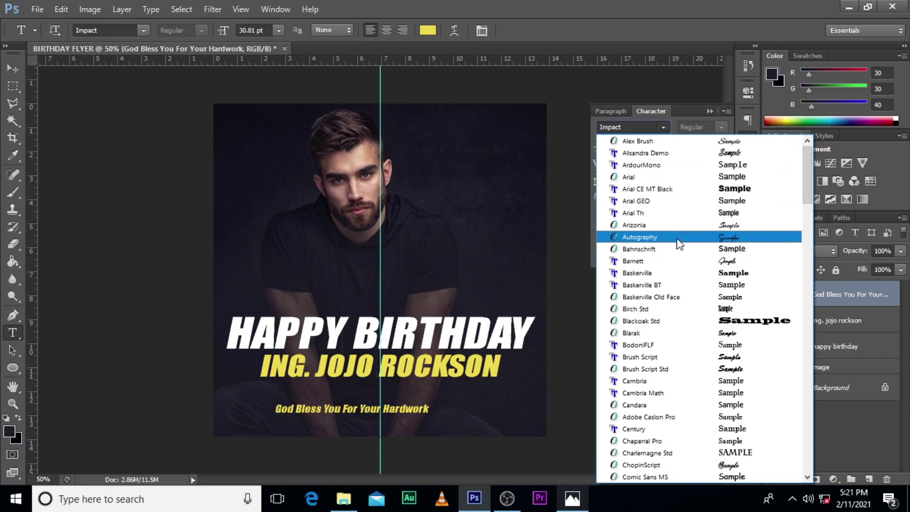
pyautogui.click(633, 260)
pyautogui.click(663, 127)
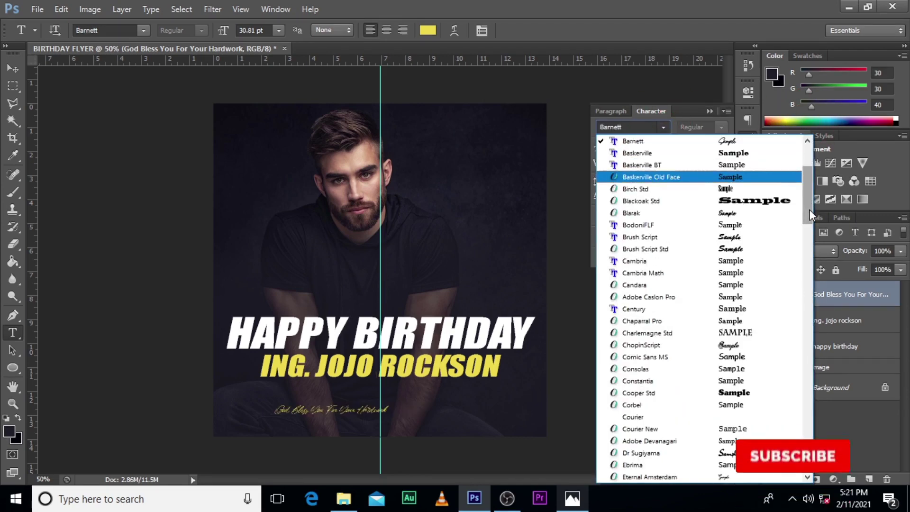
pyautogui.moveTo(810, 210); pyautogui.dragTo(806, 168)
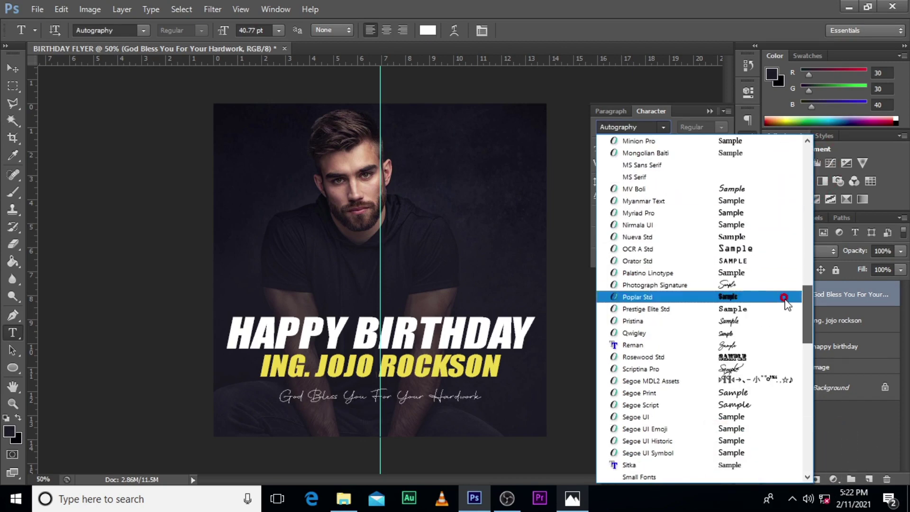
pyautogui.click(730, 285)
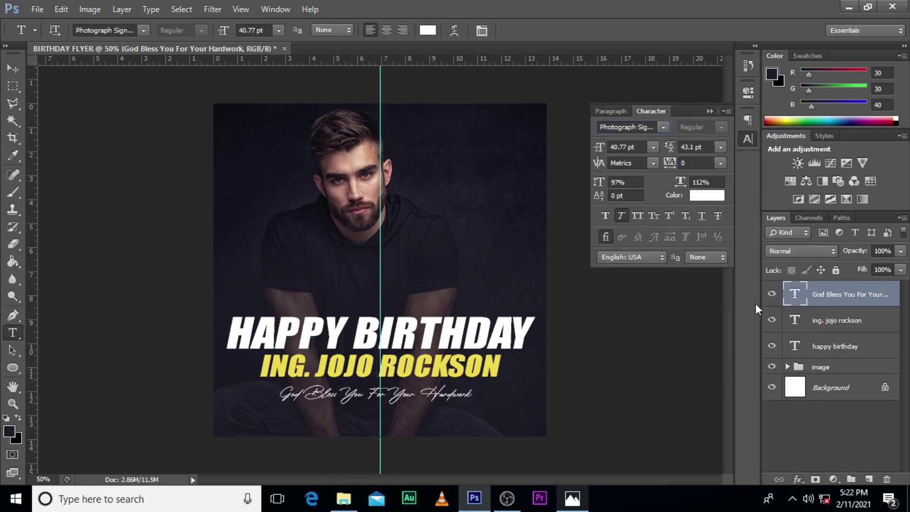
# Place the ornament PNG on the flyer, scaled to about 56%, just above HAPPY BIRTHDAY
pyautogui.click(343, 497)
pyautogui.moveTo(252, 176); pyautogui.dragTo(361, 292)
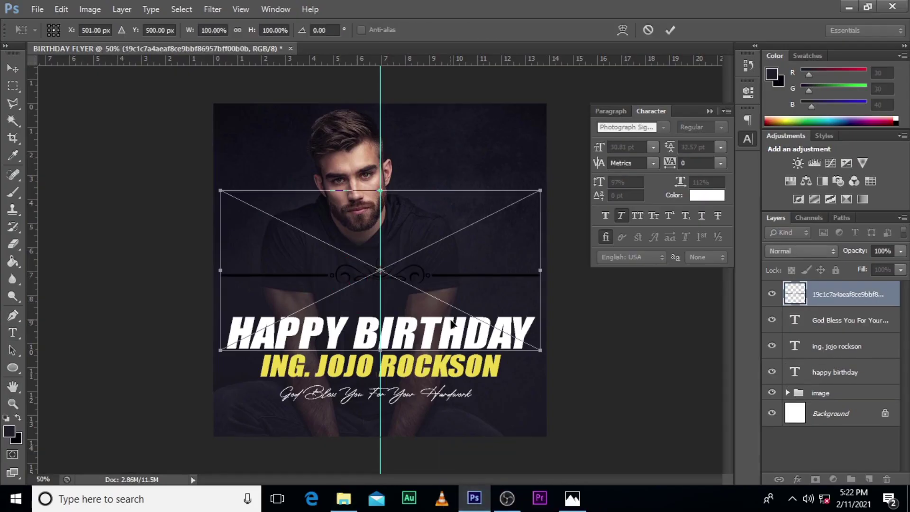
pyautogui.moveTo(505, 315); pyautogui.dragTo(475, 301)
pyautogui.moveTo(441, 269); pyautogui.dragTo(442, 301)
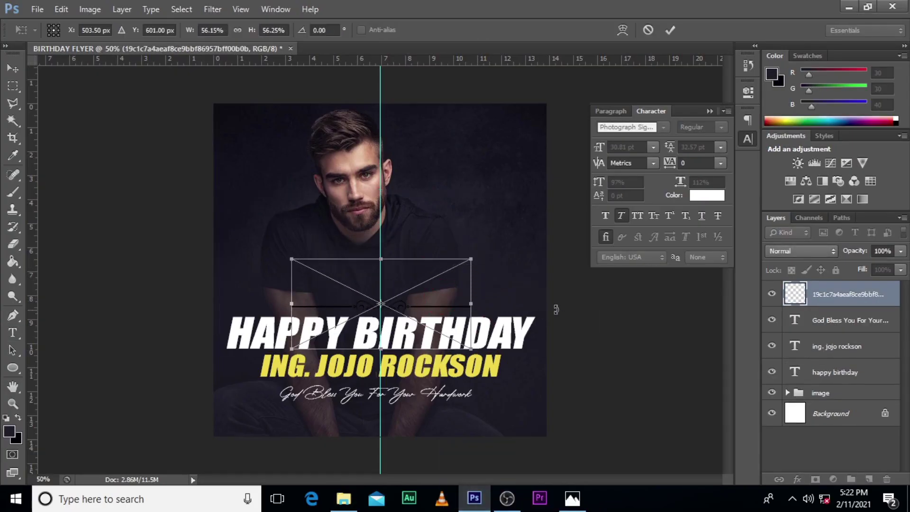
pyautogui.press('Return')
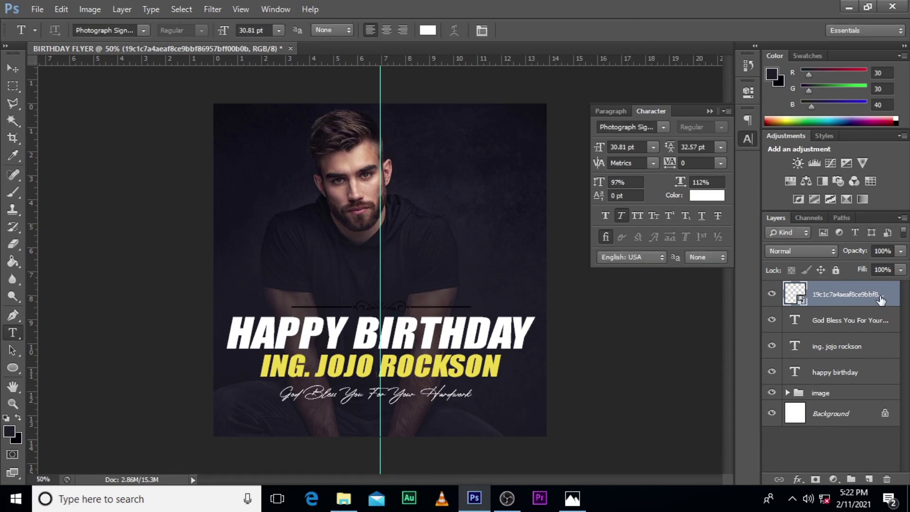
# Give the ornament layer a white Color Overlay effect and duplicate it
pyautogui.doubleClick(891, 304)
pyautogui.click(491, 230)
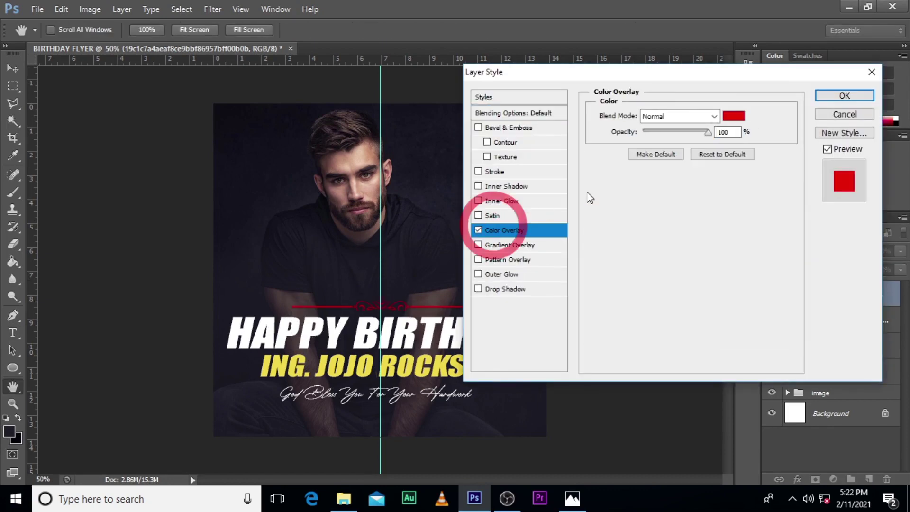
pyautogui.click(725, 119)
pyautogui.click(620, 125)
pyautogui.moveTo(620, 125); pyautogui.dragTo(582, 83)
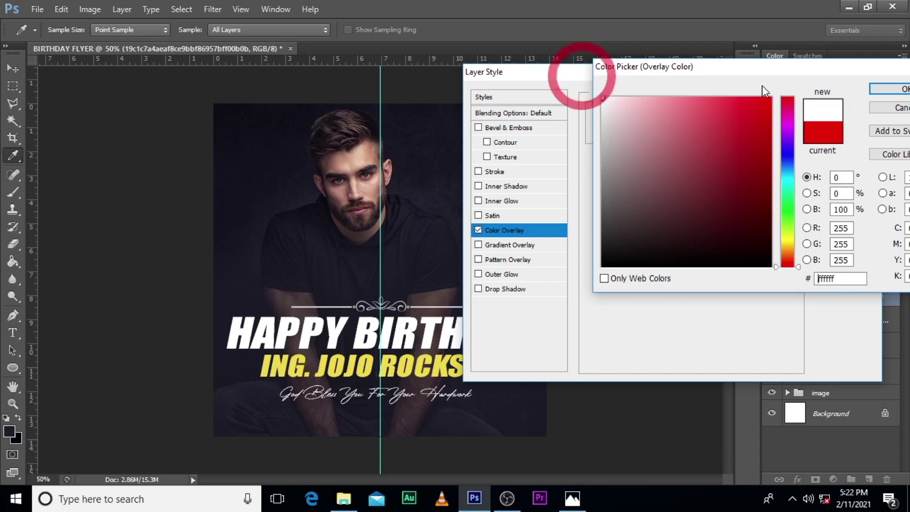
pyautogui.click(891, 90)
pyautogui.click(842, 95)
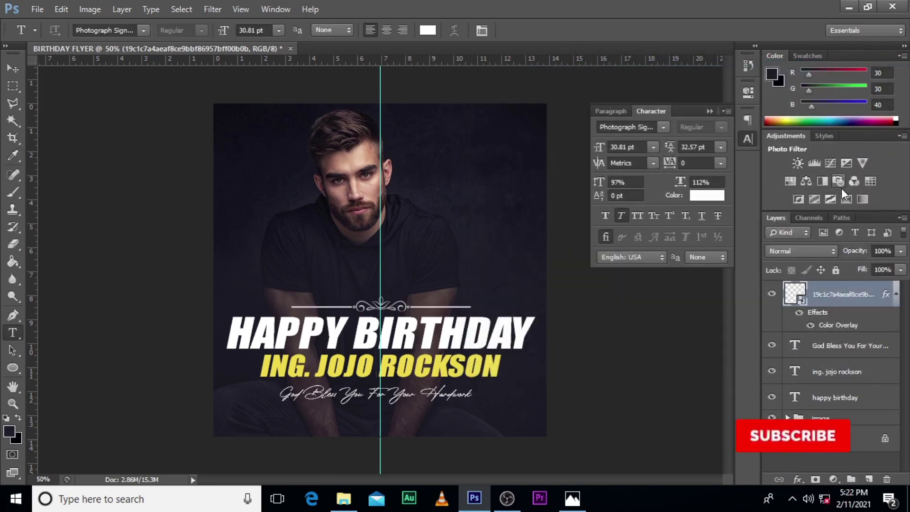
pyautogui.hotkey('ctrl', 'j')
# Flip the ornament copy vertically, move it below the subtitle, and nudge it upward
pyautogui.hotkey('ctrl', 't')
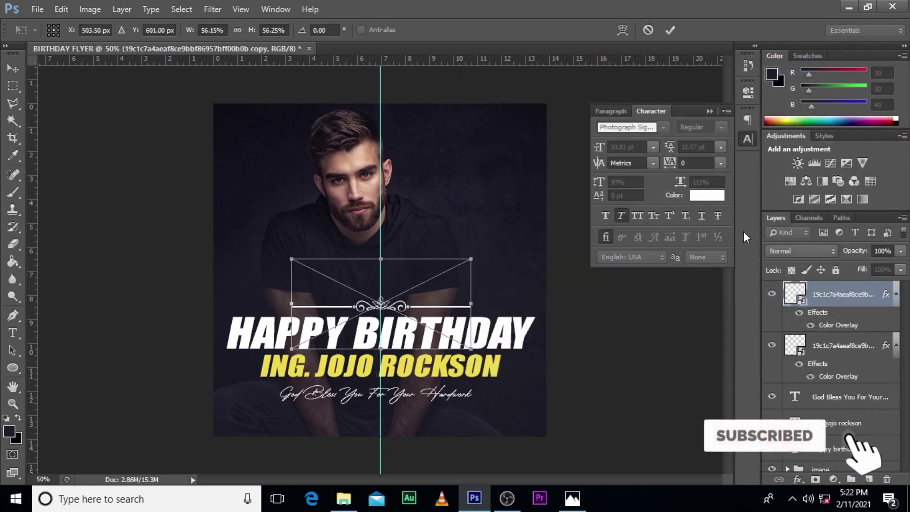
pyautogui.rightClick(454, 289)
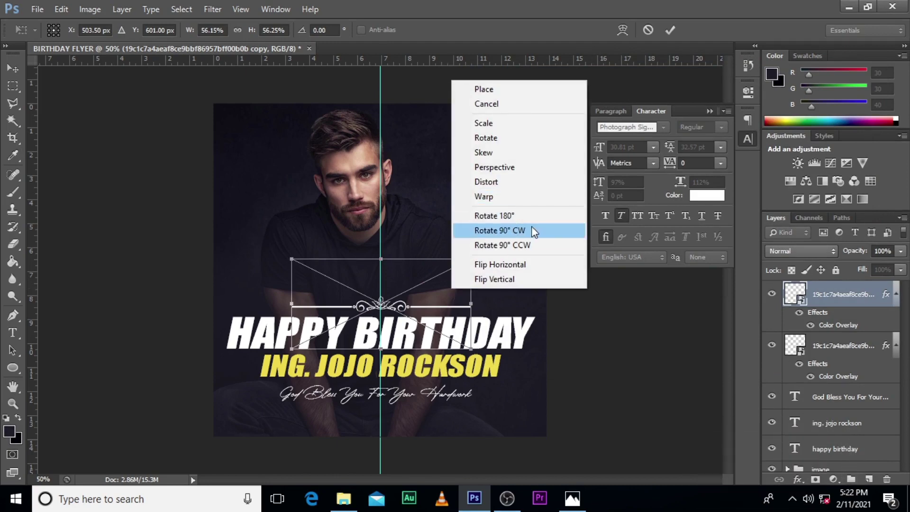
pyautogui.click(502, 284)
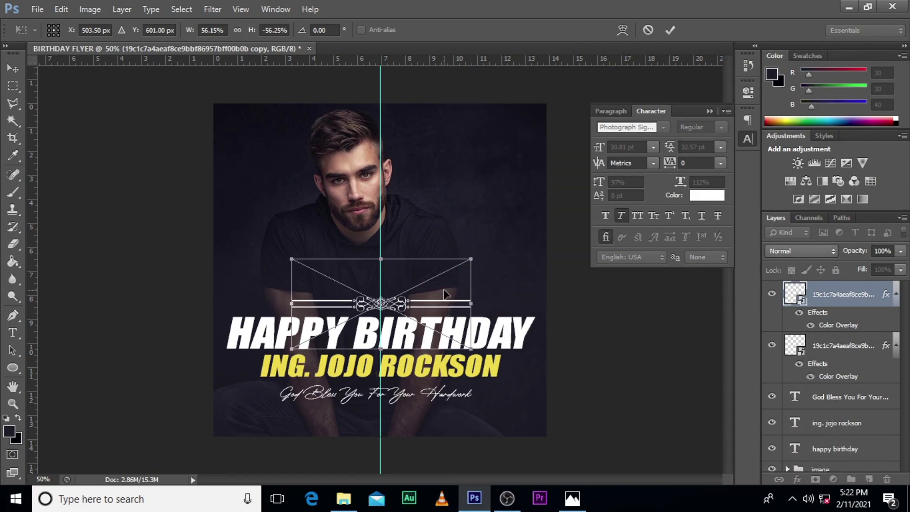
pyautogui.moveTo(446, 293); pyautogui.dragTo(446, 412)
pyautogui.press('Return')
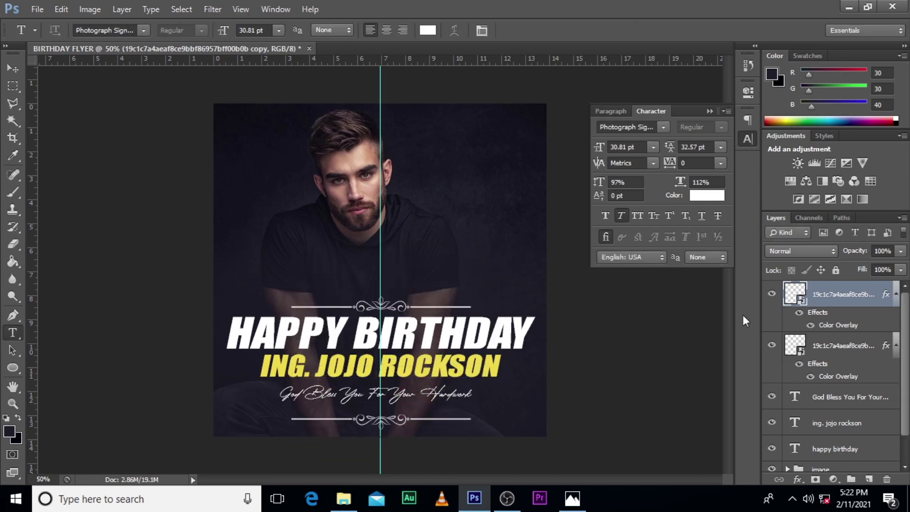
pyautogui.press('v')
pyautogui.press('Up')
pyautogui.press('Up')
pyautogui.press('Up')
pyautogui.press('Up')
pyautogui.press('Up')
pyautogui.press('Up')
pyautogui.press('Up')
pyautogui.press('Up')
pyautogui.press('Up')
pyautogui.press('Up')
pyautogui.press('Up')
pyautogui.press('Up')
pyautogui.press('Up')
pyautogui.press('Up')
pyautogui.press('Up')
pyautogui.press('Up')
pyautogui.press('Up')
pyautogui.press('Up')
pyautogui.press('Up')
pyautogui.press('Up')
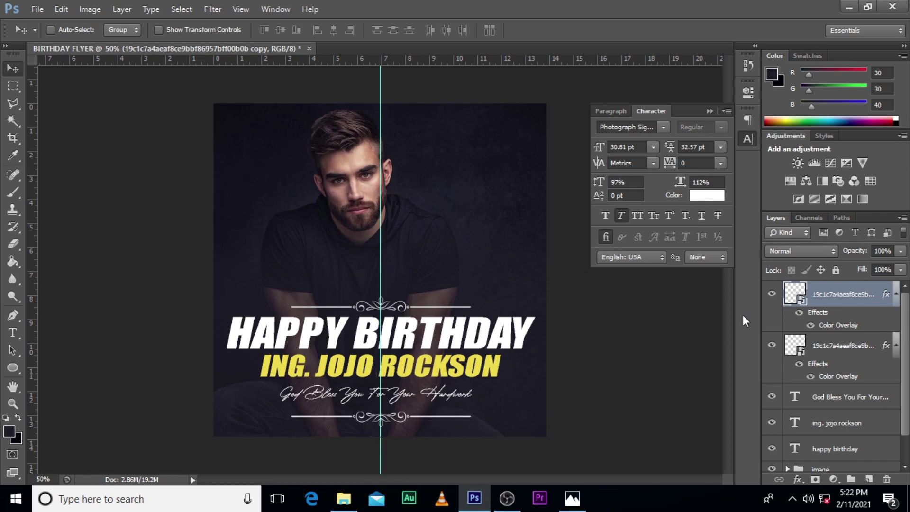
# Nudge the lower divider up once more, collapse the Character panel, and fit the flyer on screen
pyautogui.press('Up')
pyautogui.press('Up')
pyautogui.press('Up')
pyautogui.press('Up')
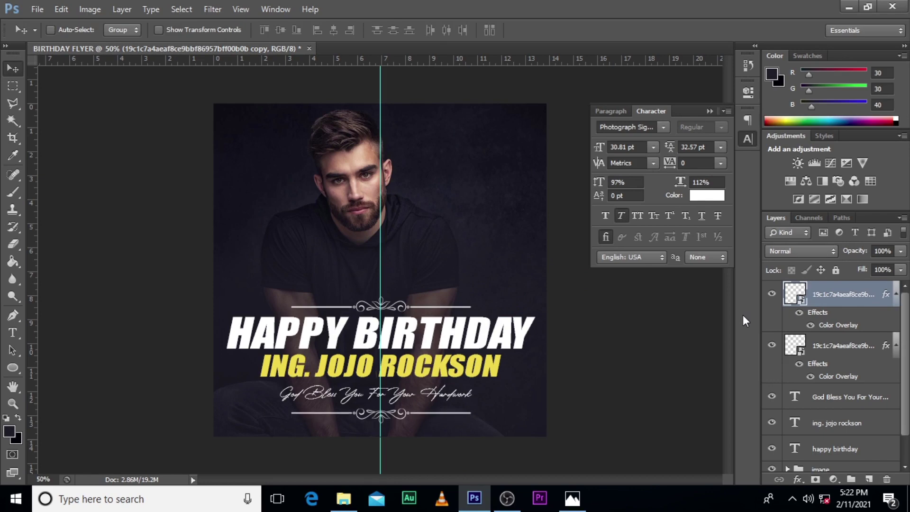
pyautogui.click(710, 110)
pyautogui.hotkey('ctrl', '0')
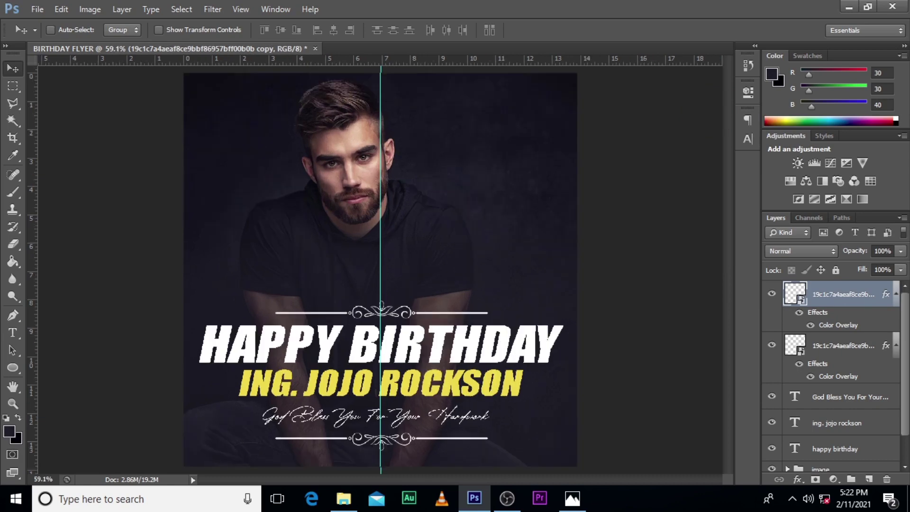